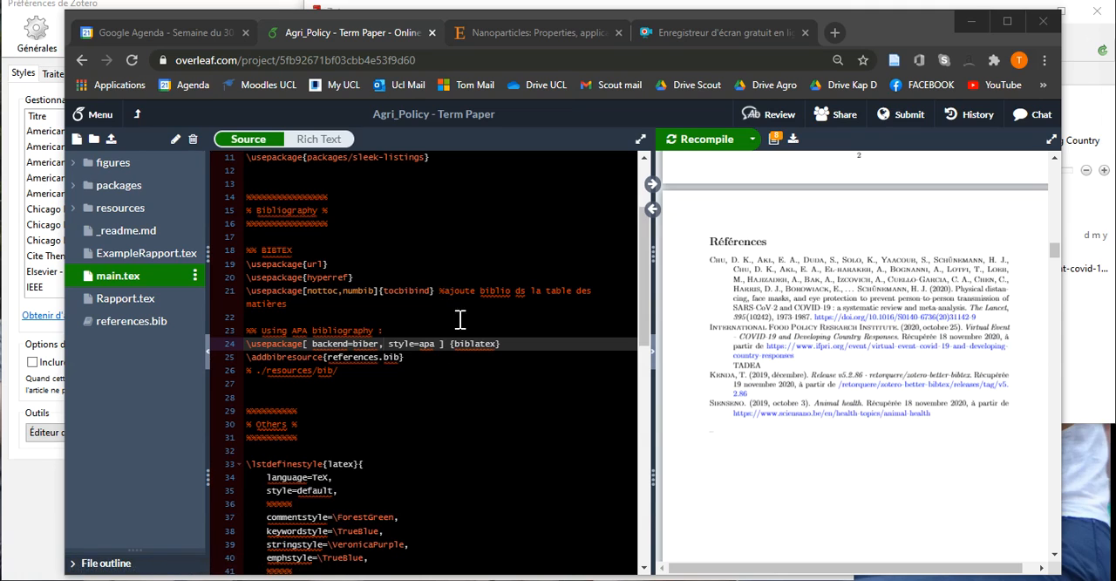
# Examine the biblatex package line with style=apa in main.tex and the reference entries in references.bib.
pyautogui.scroll(1, 463, 302)
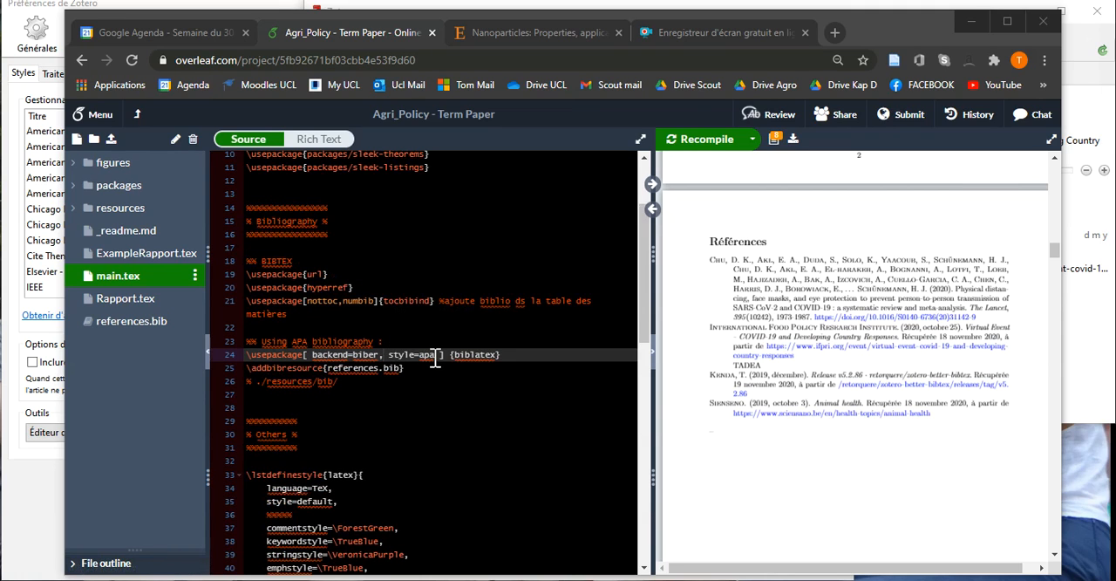
pyautogui.moveTo(434, 358); pyautogui.dragTo(419, 358)
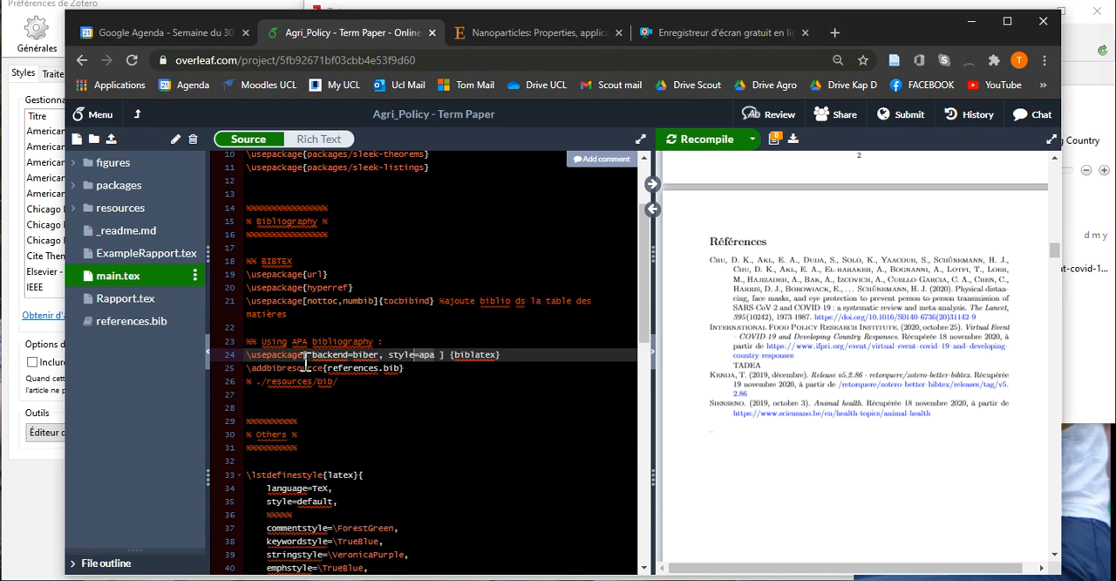
pyautogui.click(153, 328)
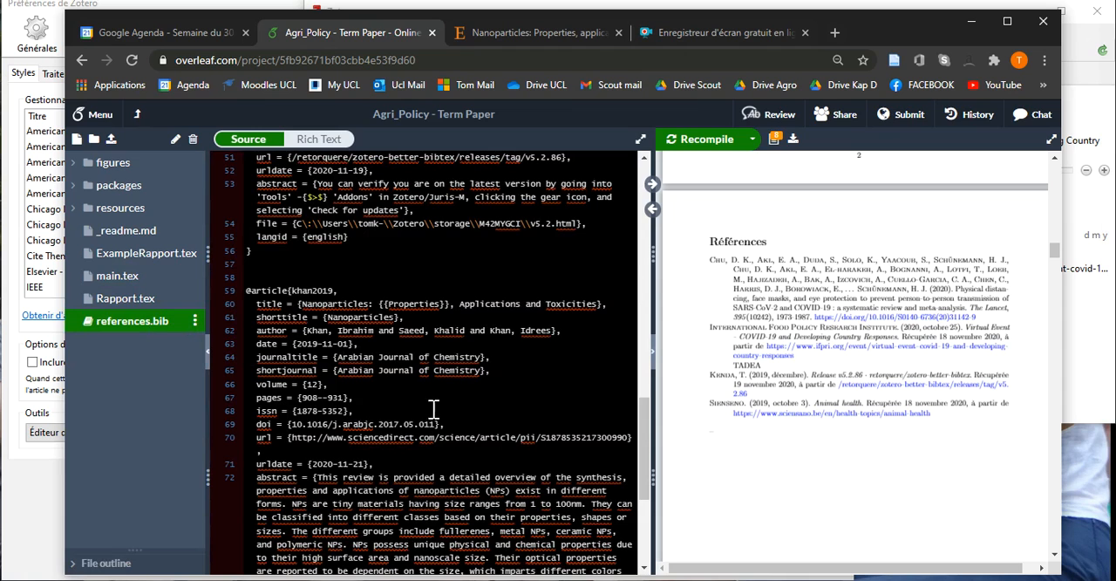
pyautogui.scroll(3, 402, 375)
pyautogui.scroll(3, 402, 374)
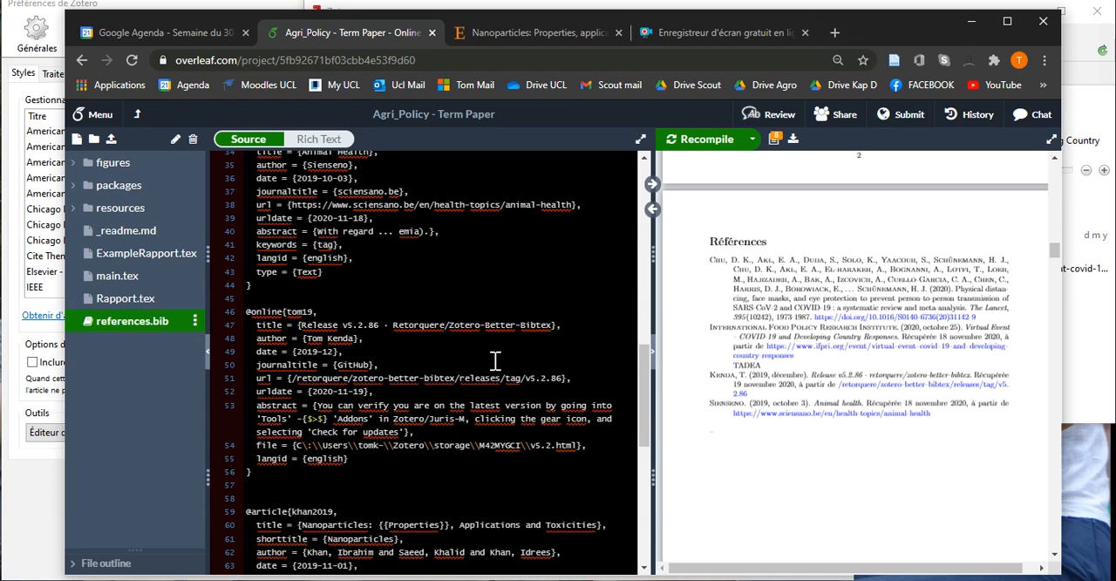
pyautogui.scroll(-1, 493, 360)
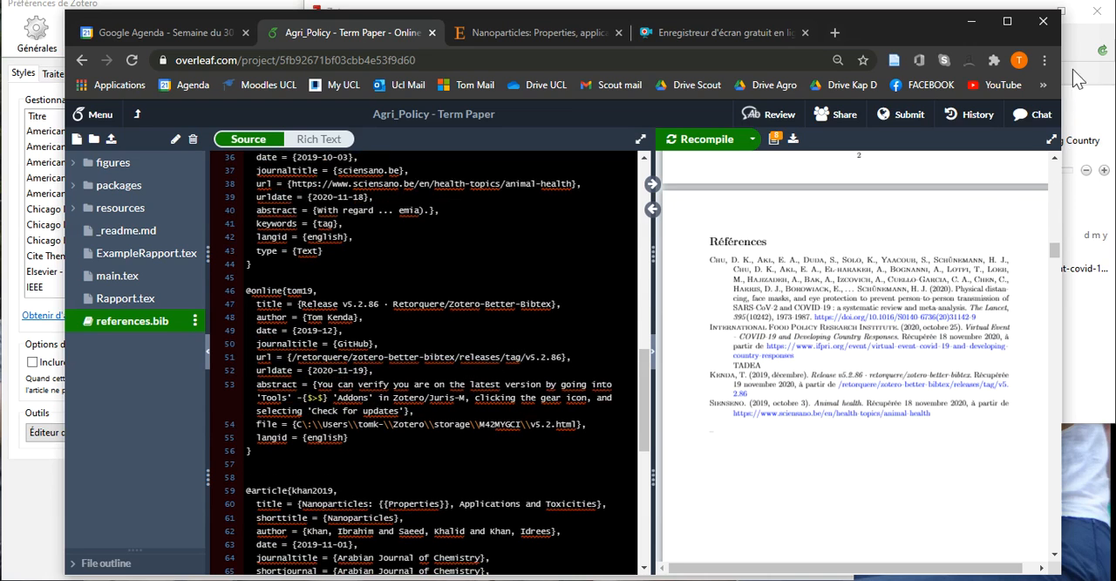
# Save the ScienceDirect nanoparticles article to Zotero's term paper collection from the browser.
pyautogui.click(559, 30)
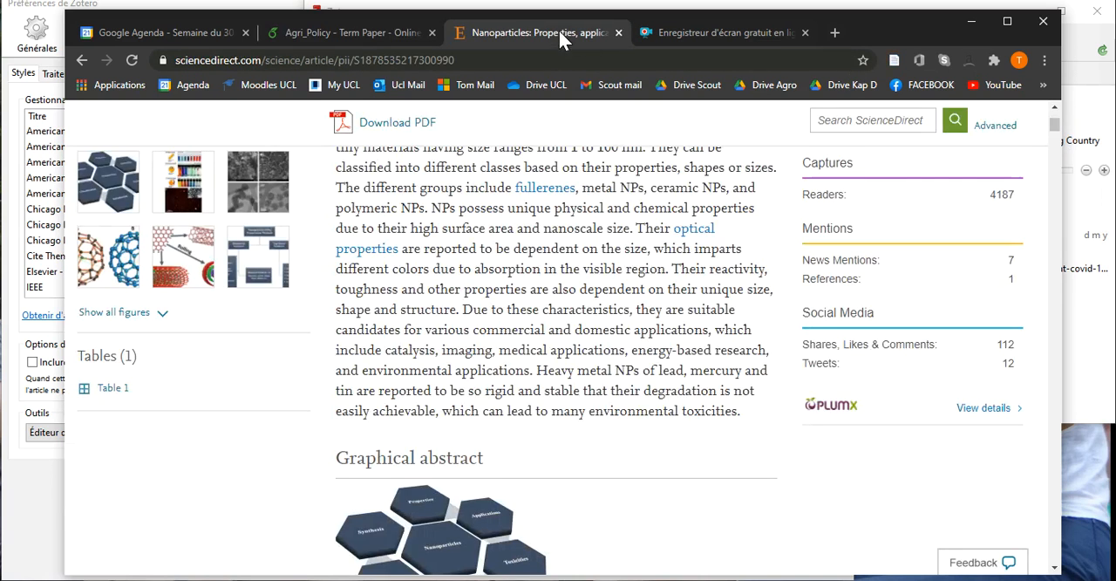
pyautogui.scroll(2, 845, 120)
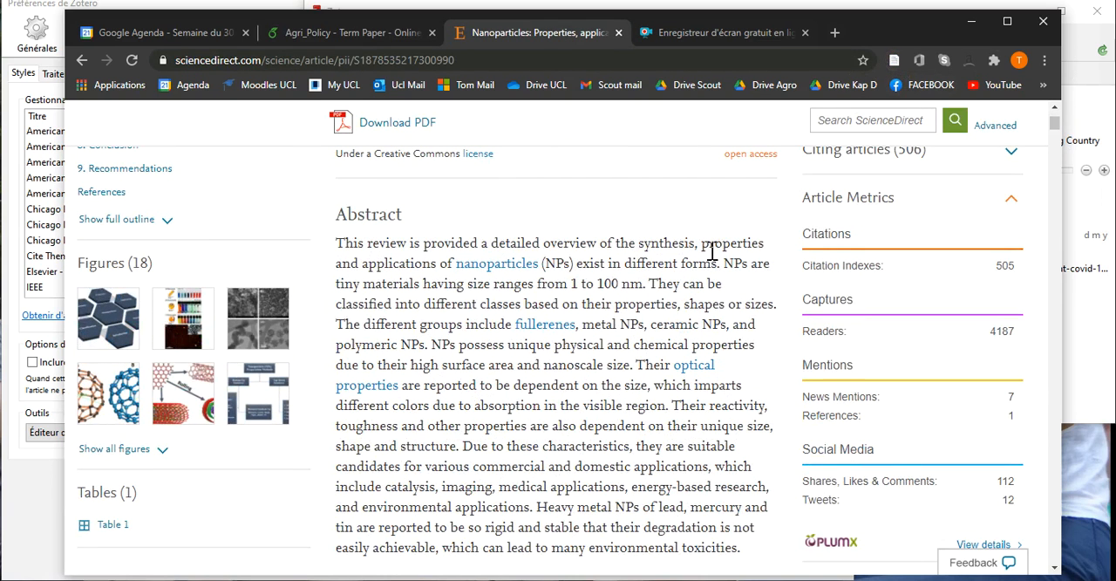
pyautogui.click(894, 60)
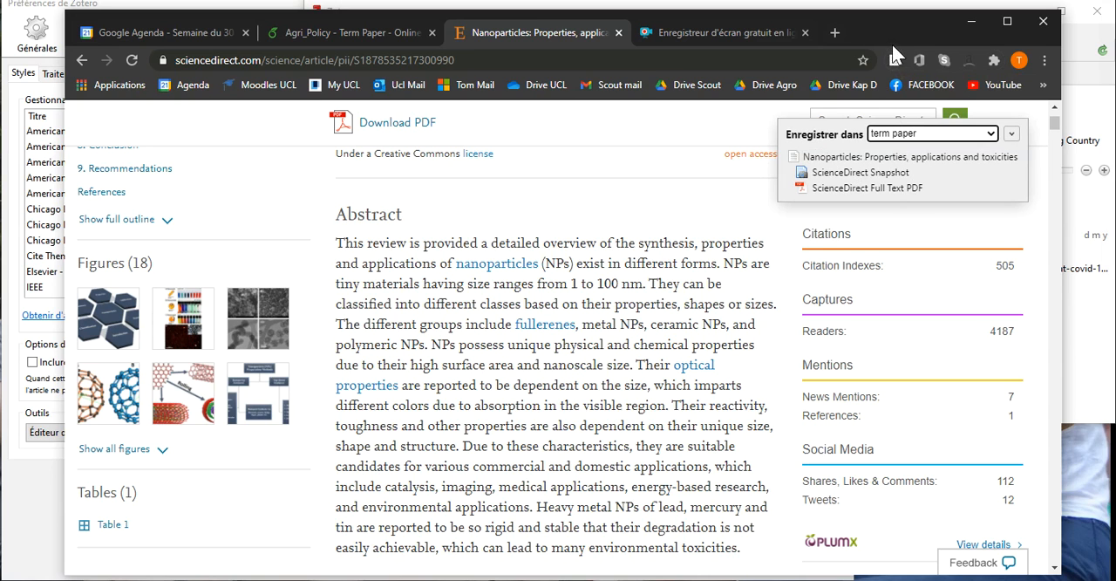
# Select the Animal health item in Zotero's term paper collection, and bring up the end of references.bib in Overleaf.
pyautogui.click(1085, 48)
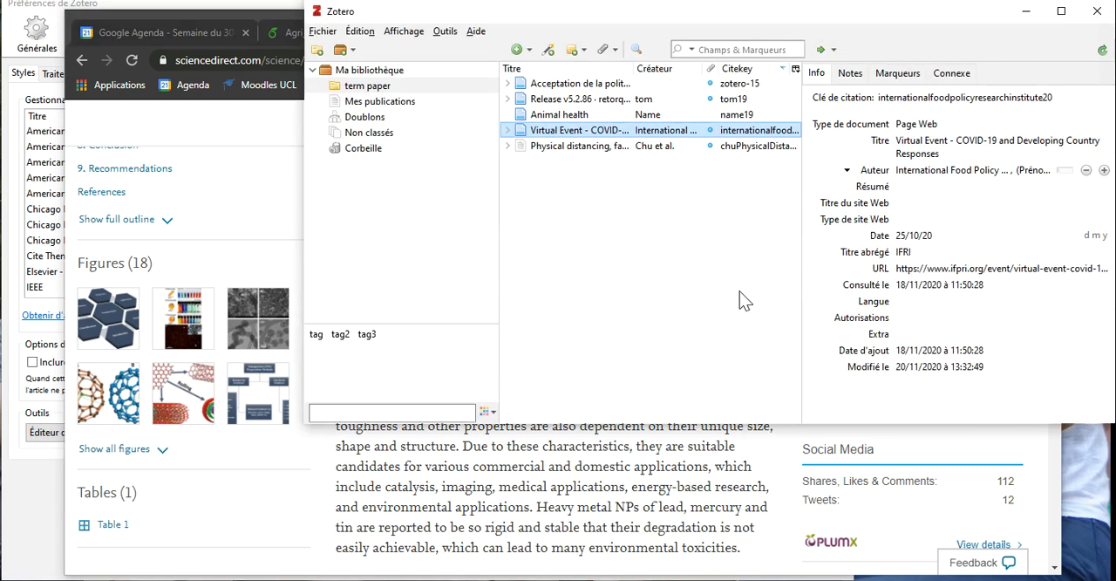
pyautogui.click(600, 98)
pyautogui.click(602, 114)
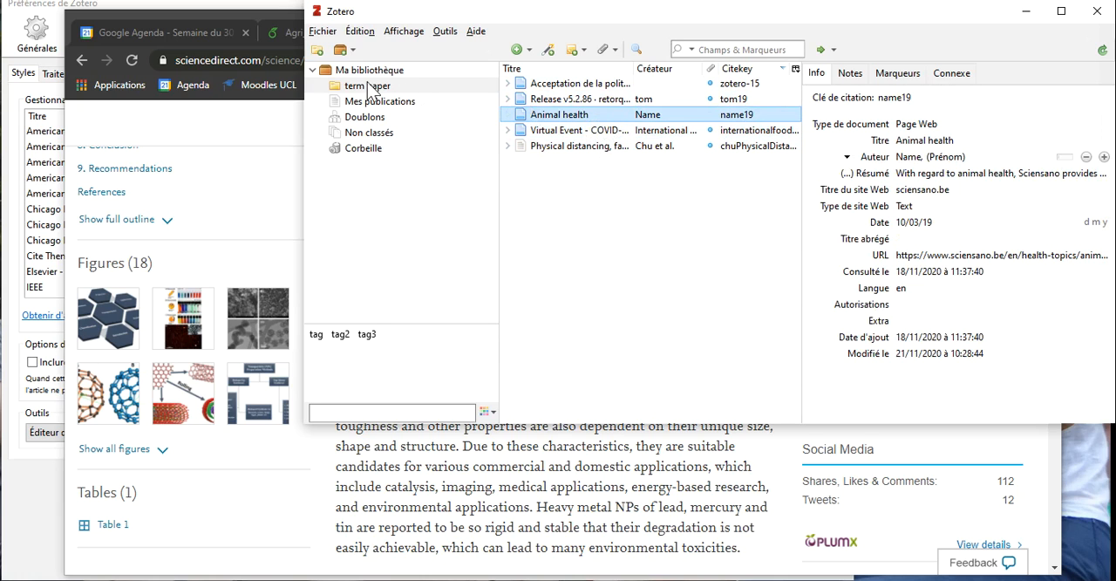
pyautogui.click(293, 33)
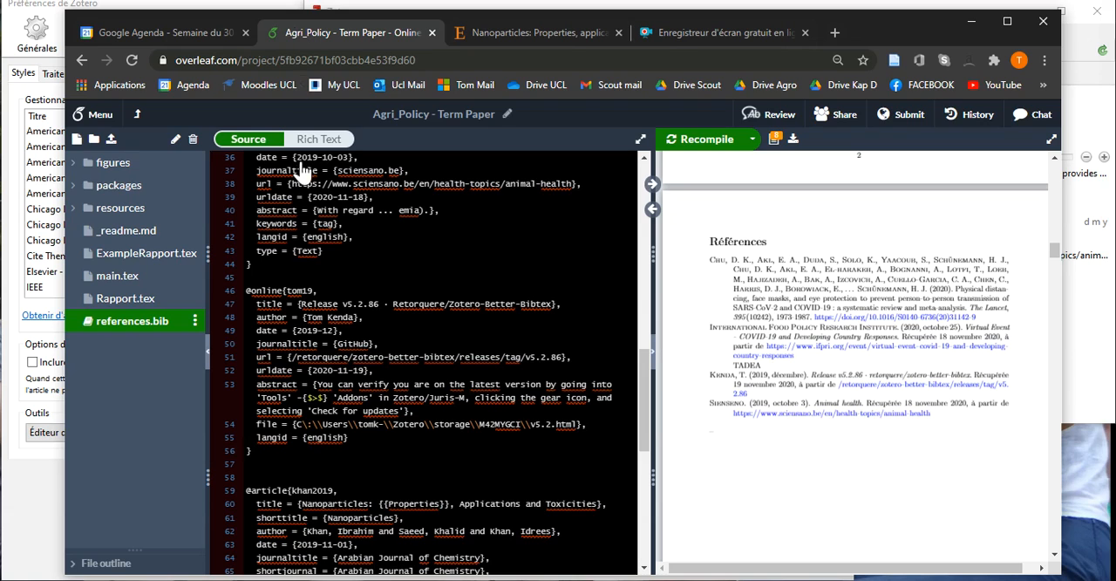
pyautogui.scroll(-10, 376, 343)
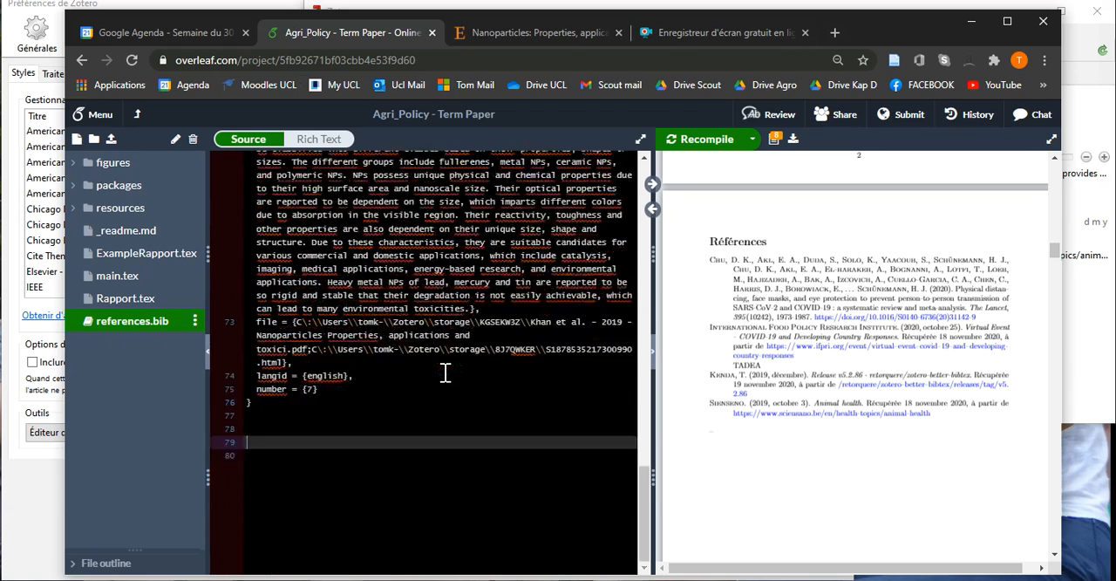
# Try to transfer the Animal health item from Zotero to line 79 of references.bib, moving the Zotero window aside to expose the editor.
pyautogui.click(1079, 309)
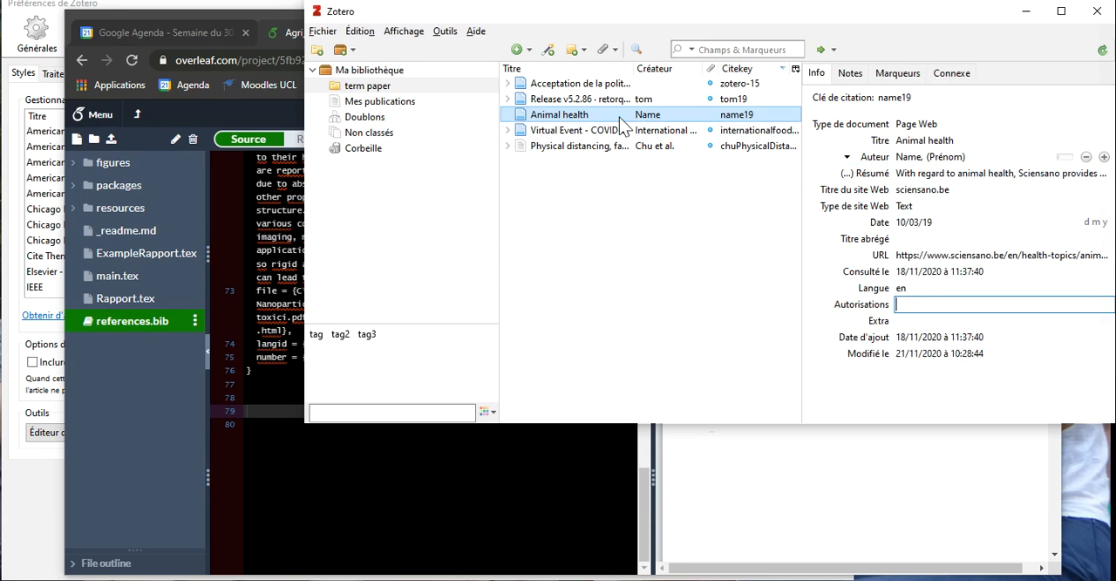
pyautogui.moveTo(624, 116)
pyautogui.mouseDown()
pyautogui.moveTo(453, 172)
pyautogui.moveTo(497, 357)
pyautogui.moveTo(266, 441)
pyautogui.mouseUp()
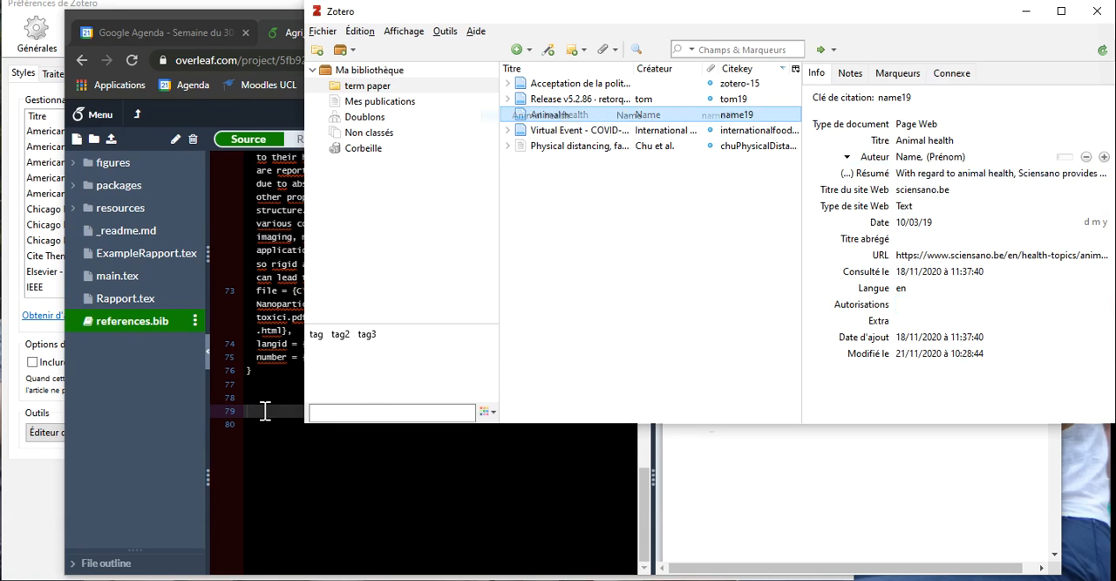
pyautogui.moveTo(306, 375); pyautogui.dragTo(461, 374)
pyautogui.moveTo(742, 117); pyautogui.dragTo(439, 236)
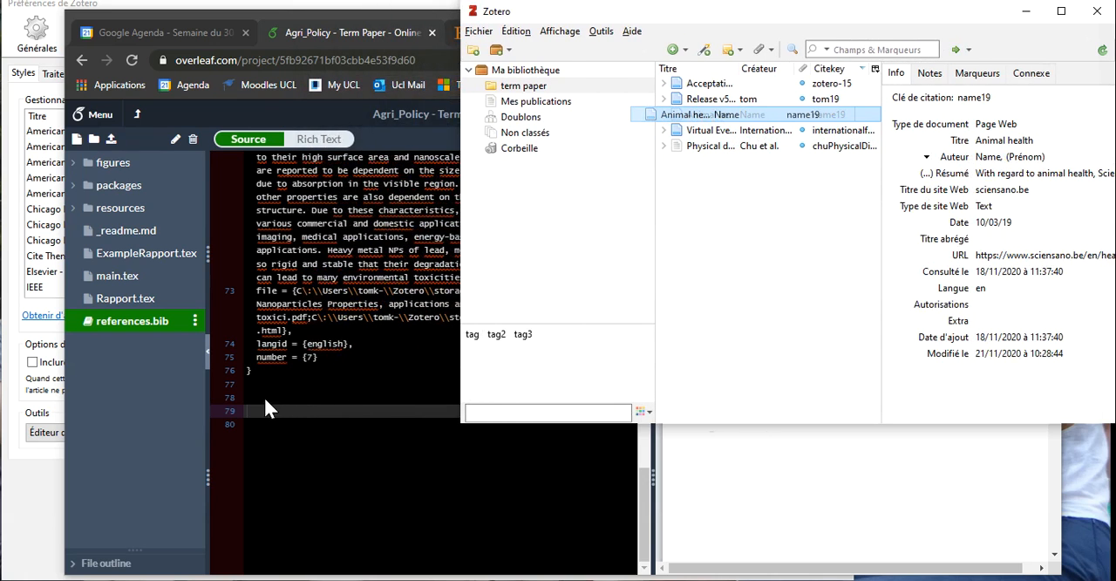
pyautogui.moveTo(275, 381); pyautogui.dragTo(274, 381)
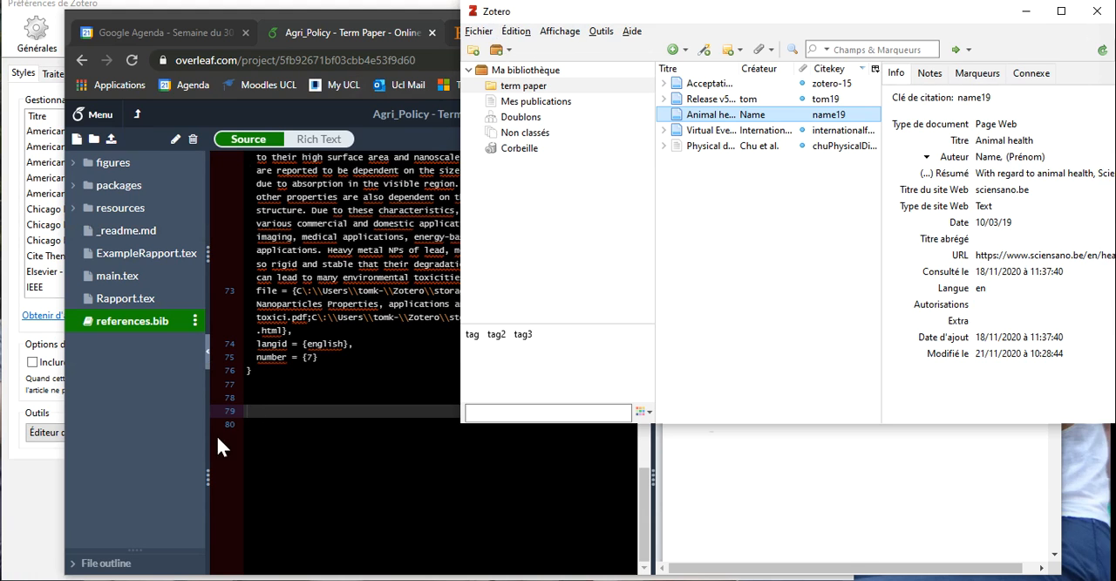
# Dismiss Zotero's preferences, insert the Animal health item at the end of references.bib, and review the new entry.
pyautogui.click(34, 490)
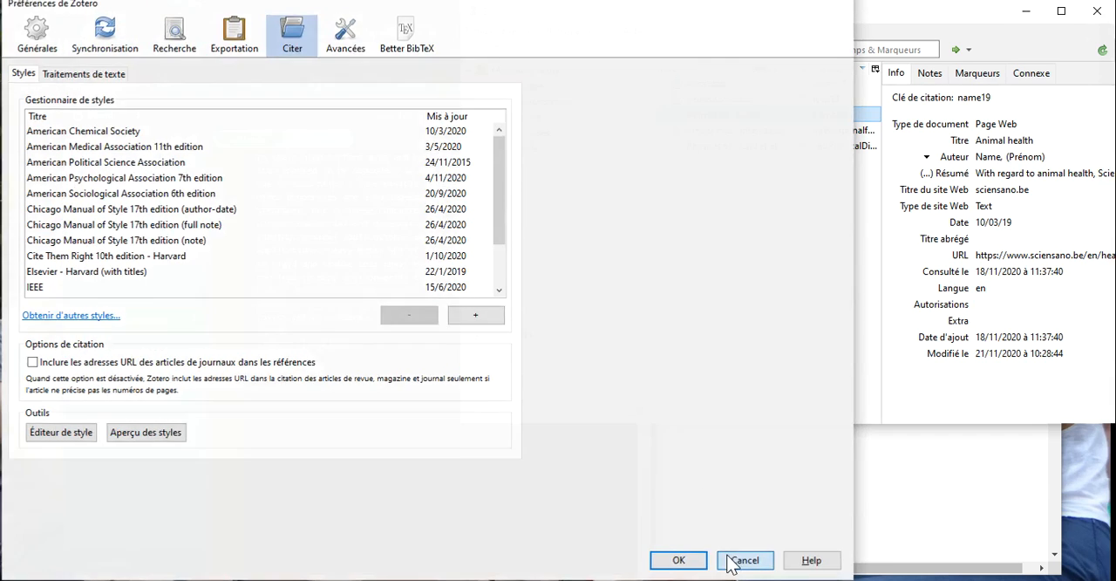
pyautogui.click(744, 560)
pyautogui.moveTo(702, 122)
pyautogui.mouseDown()
pyautogui.moveTo(303, 454)
pyautogui.moveTo(307, 390)
pyautogui.mouseUp()
pyautogui.scroll(-3, 486, 434)
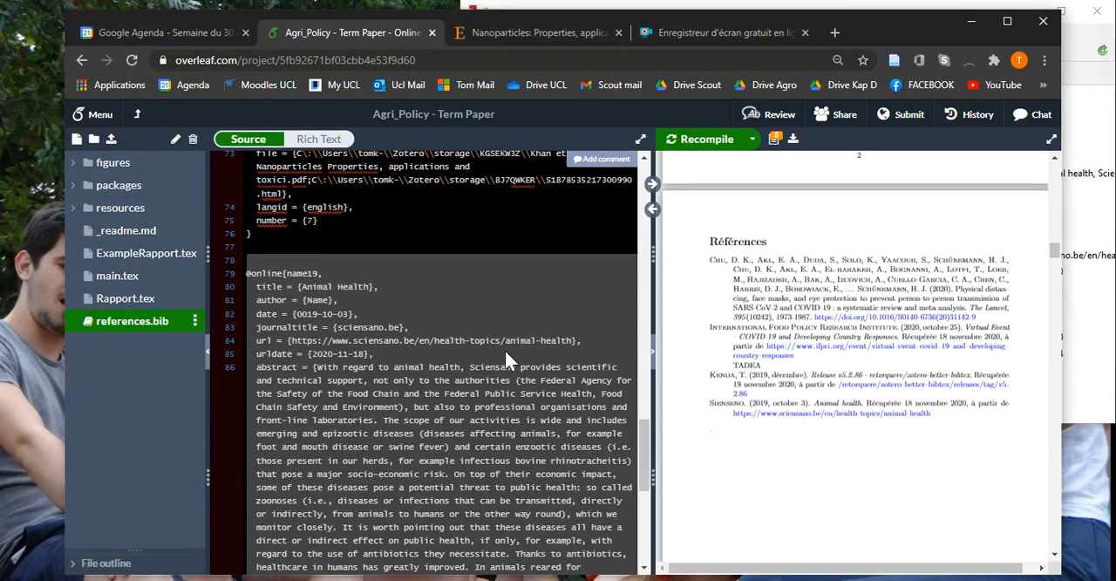
pyautogui.scroll(-2, 523, 349)
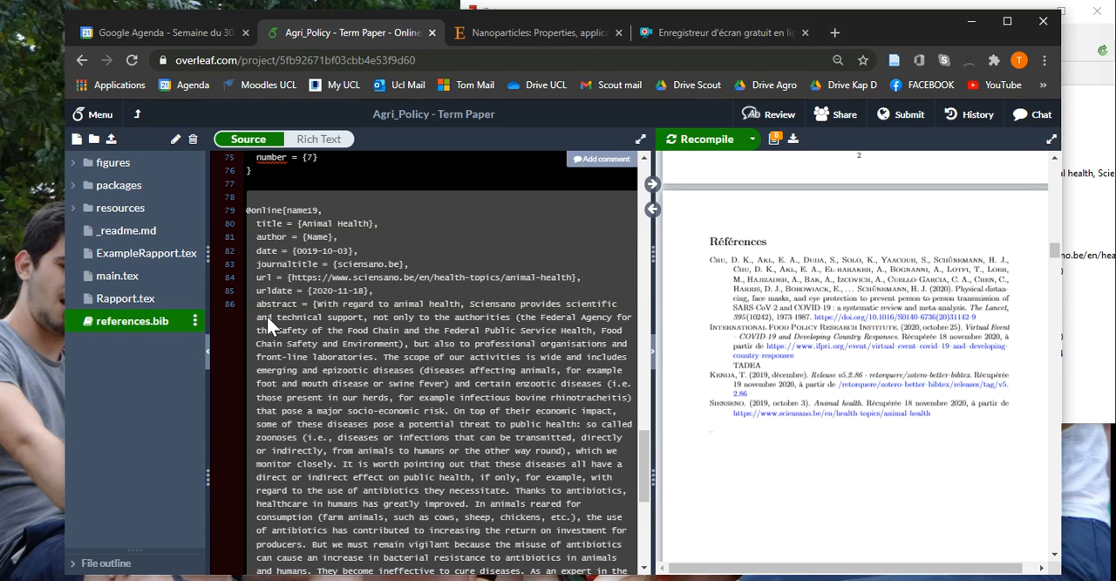
pyautogui.scroll(-12, 287, 305)
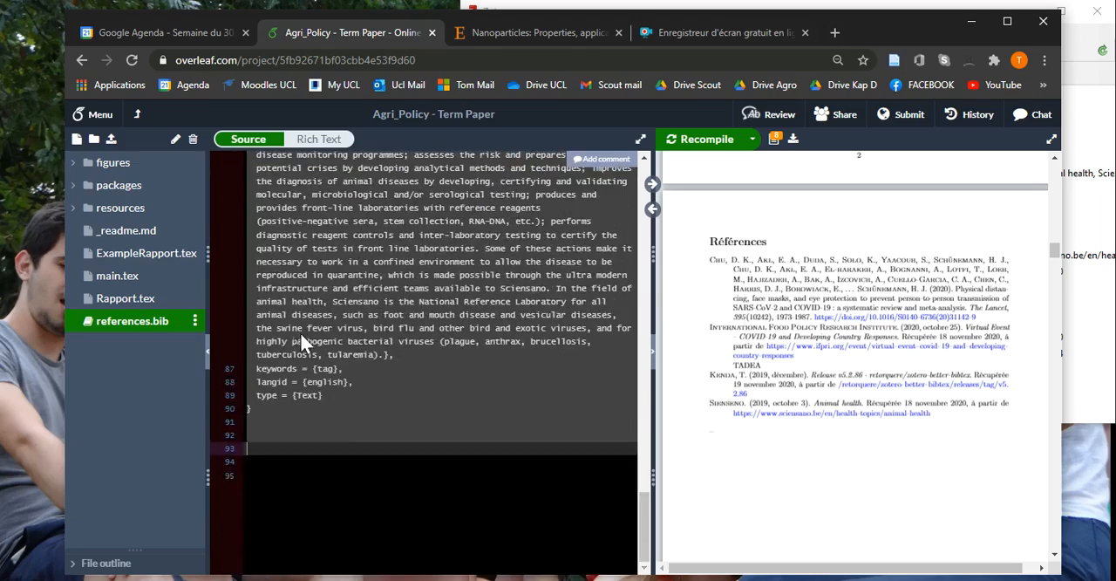
pyautogui.scroll(10, 343, 433)
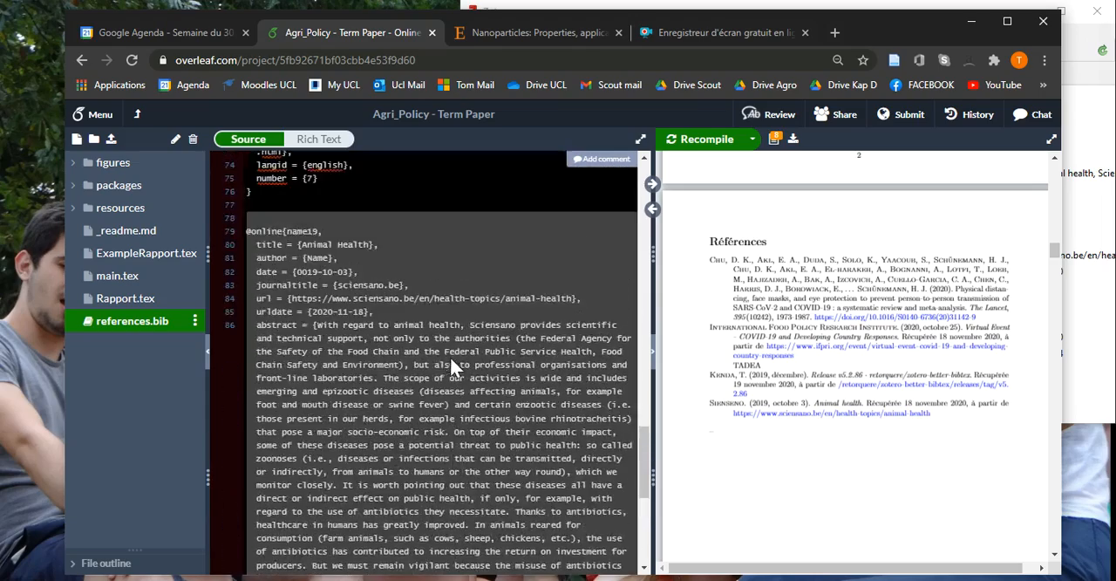
pyautogui.scroll(2, 357, 289)
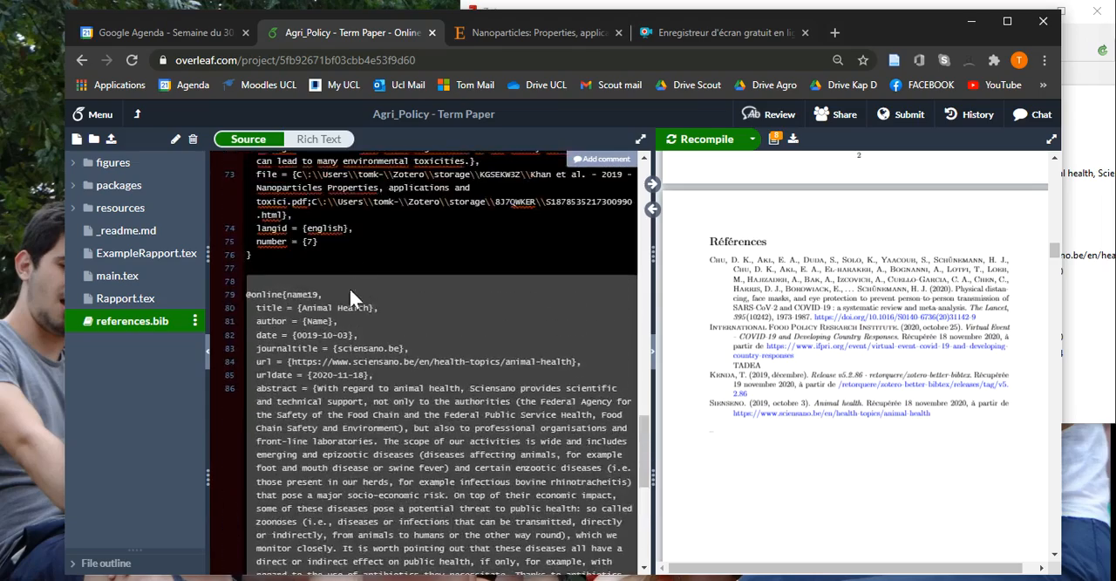
# Check the citation styles and default quick-copy format in Zotero's preferences, keeping Better BibLaTeX and confirming the dialog.
pyautogui.click(1095, 124)
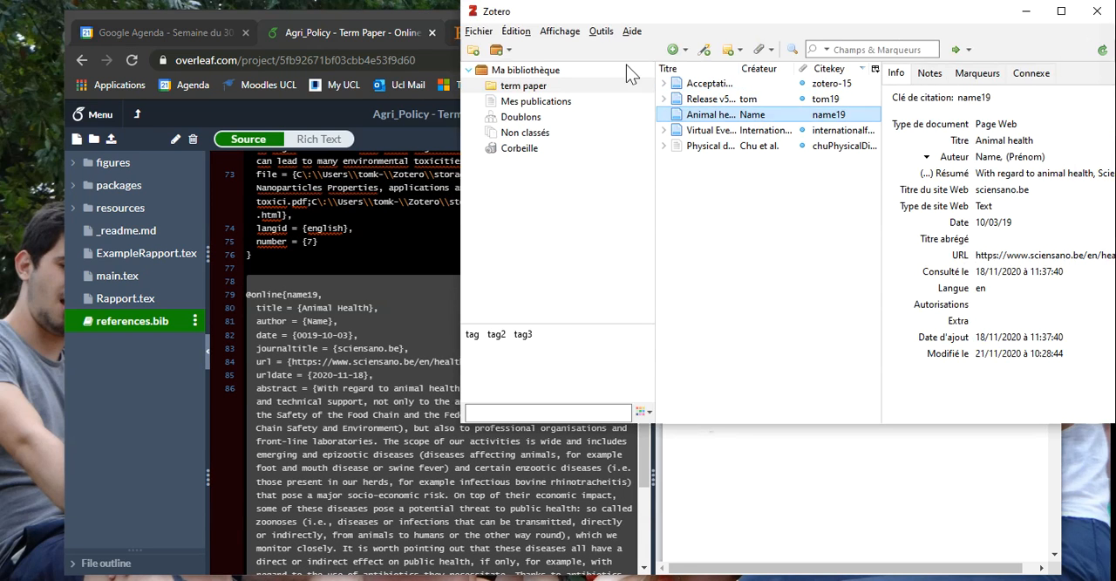
pyautogui.click(523, 37)
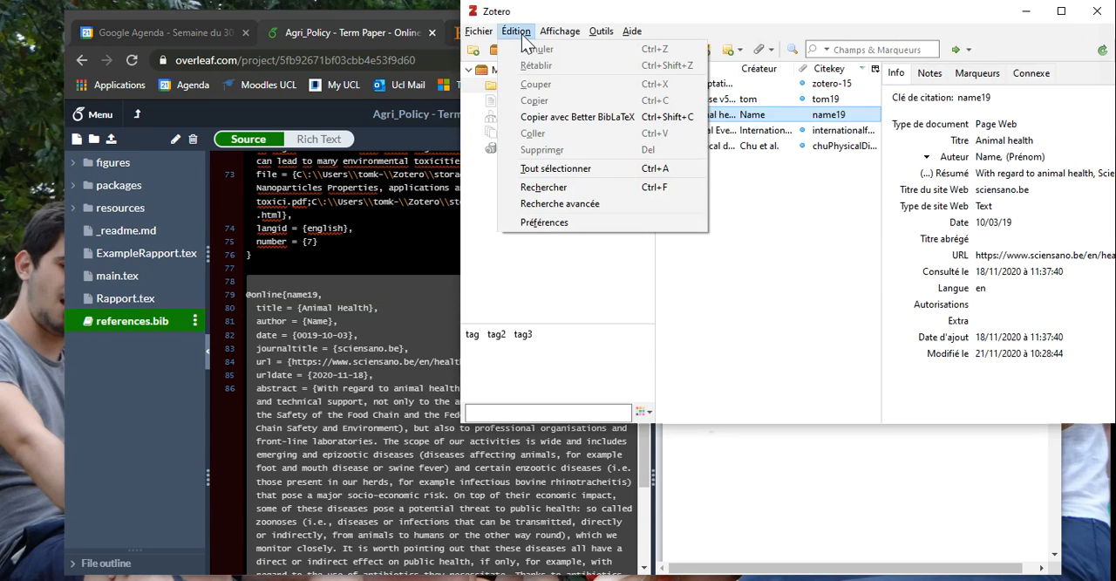
pyautogui.click(568, 223)
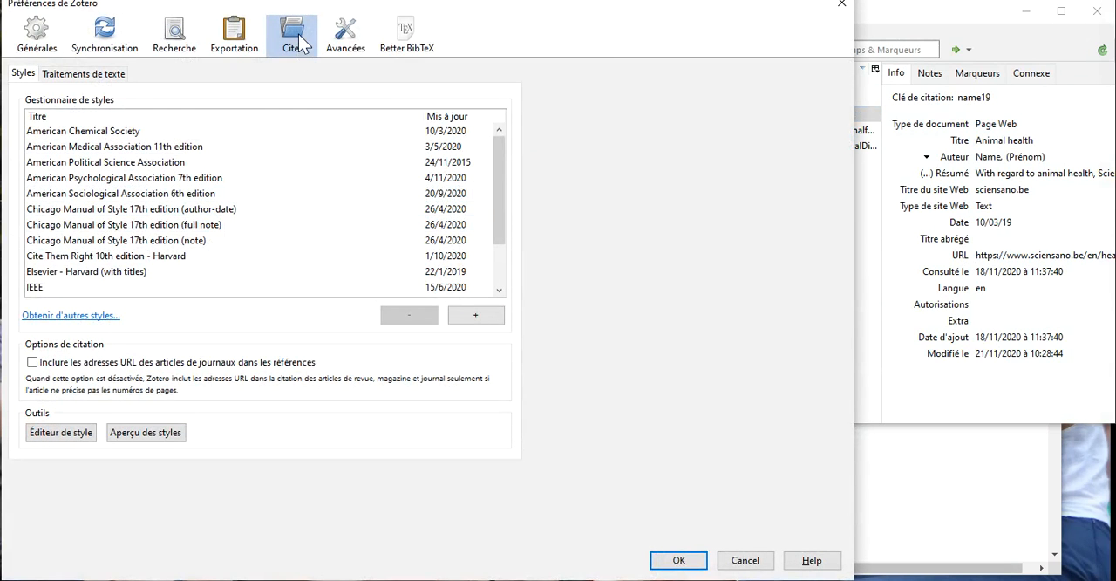
pyautogui.click(137, 179)
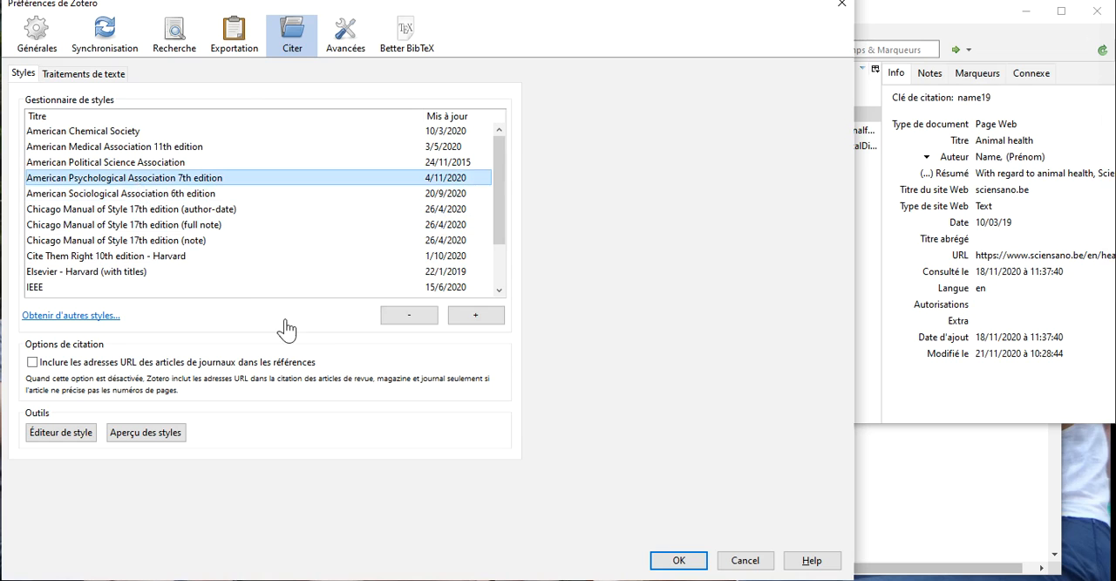
pyautogui.click(240, 43)
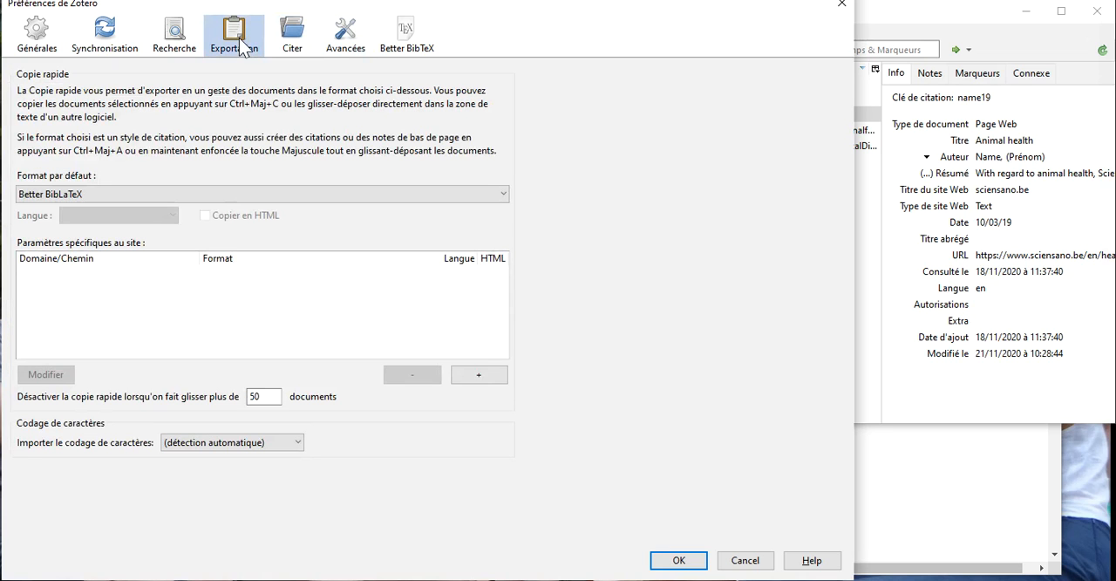
pyautogui.click(504, 199)
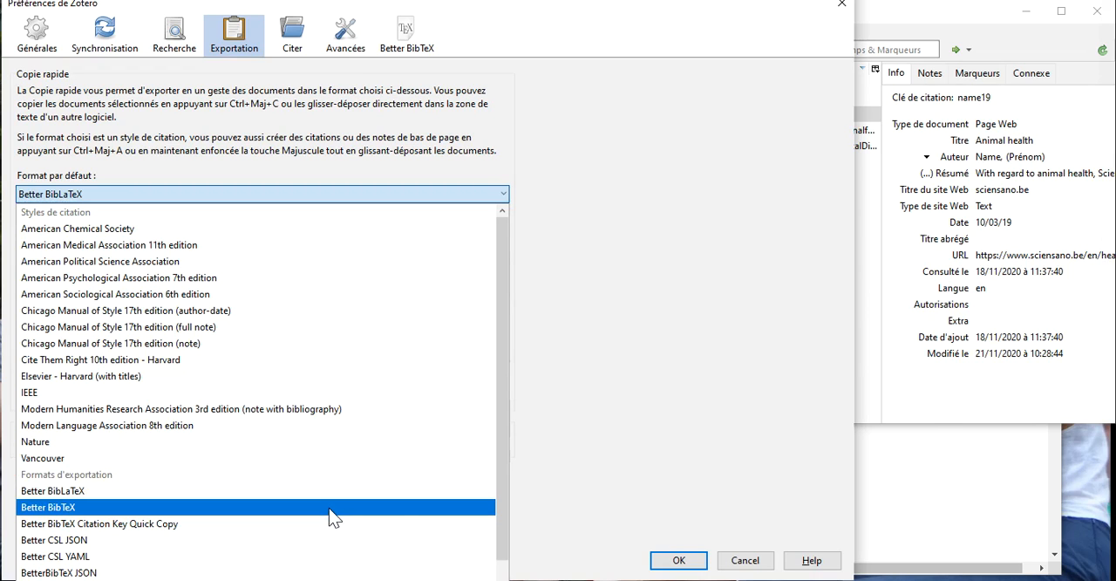
pyautogui.click(576, 408)
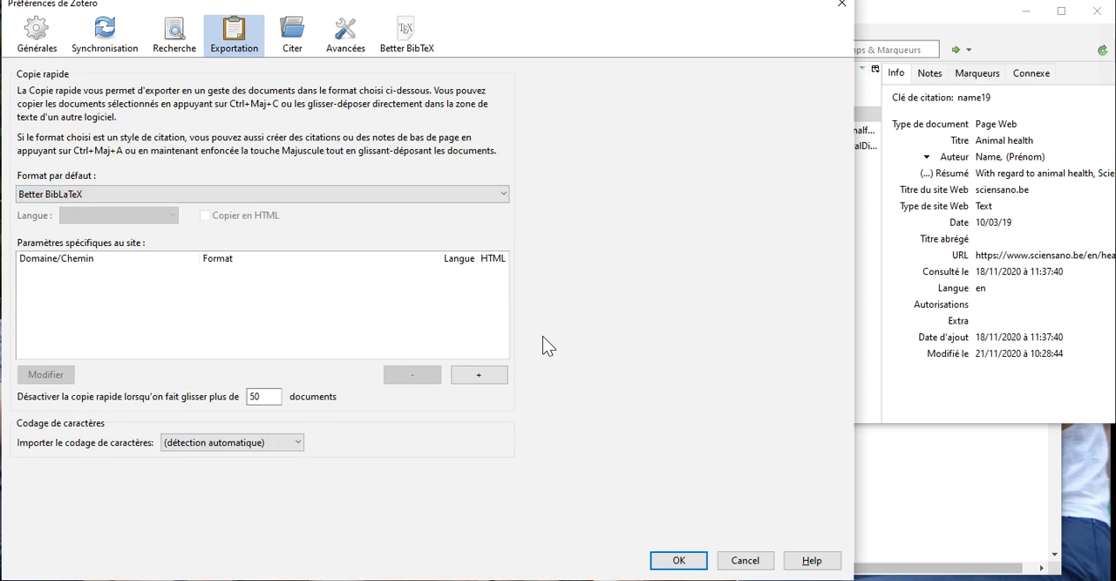
pyautogui.click(674, 562)
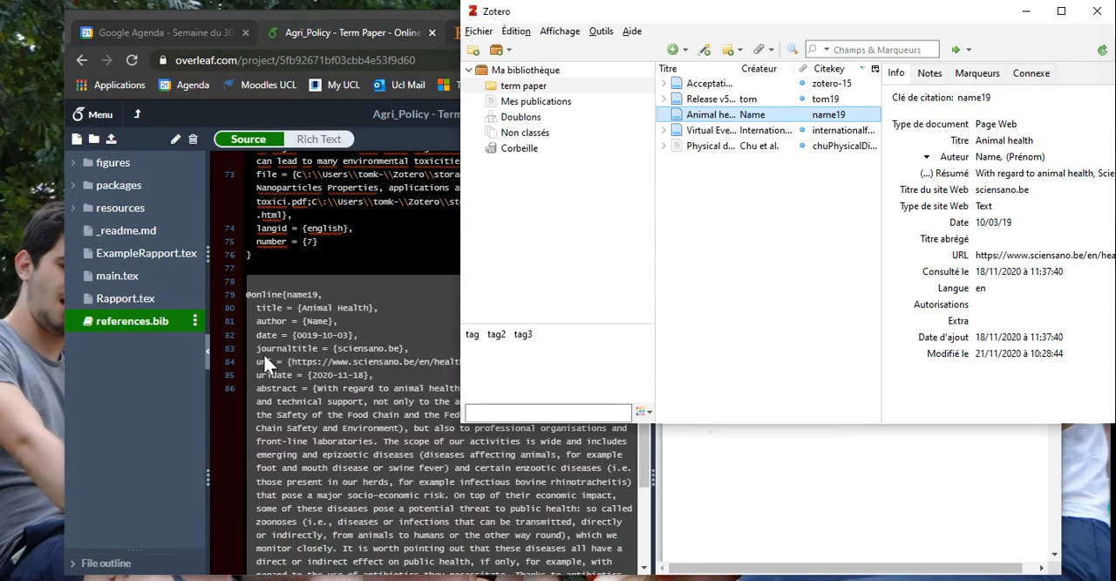
# Return to Overleaf and examine the \cite and \citeauthor commands in ExampleRapport.tex alongside the compiled PDF.
pyautogui.click(279, 390)
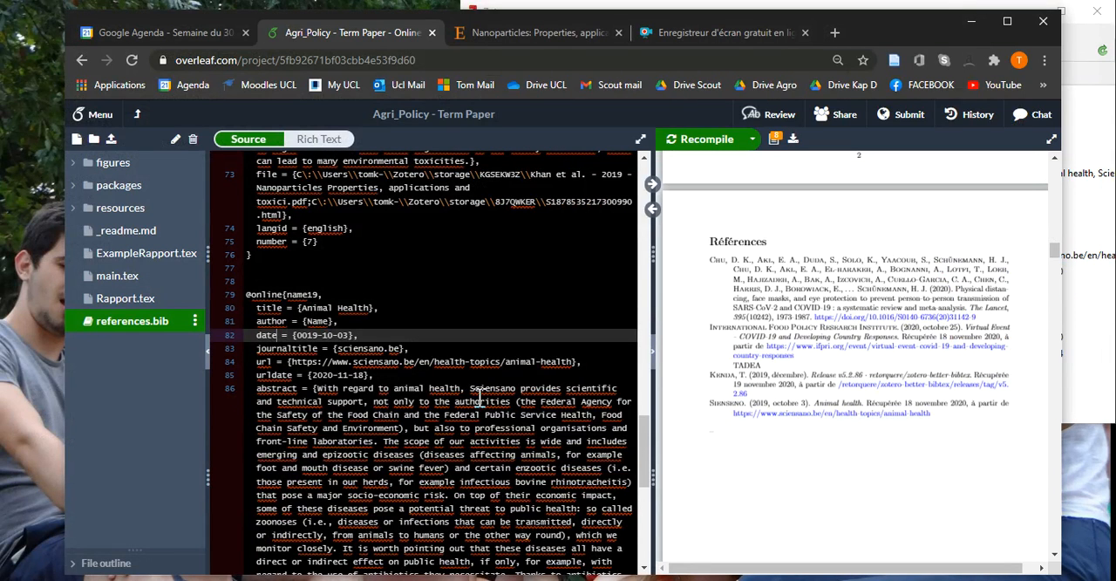
pyautogui.scroll(1, 479, 399)
pyautogui.scroll(1, 567, 345)
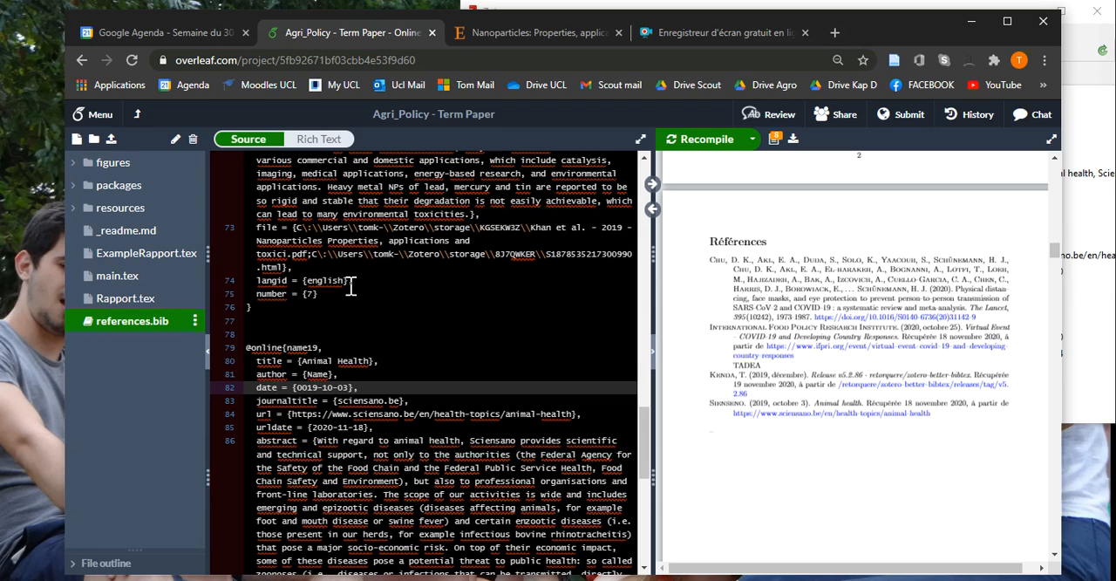
pyautogui.click(162, 254)
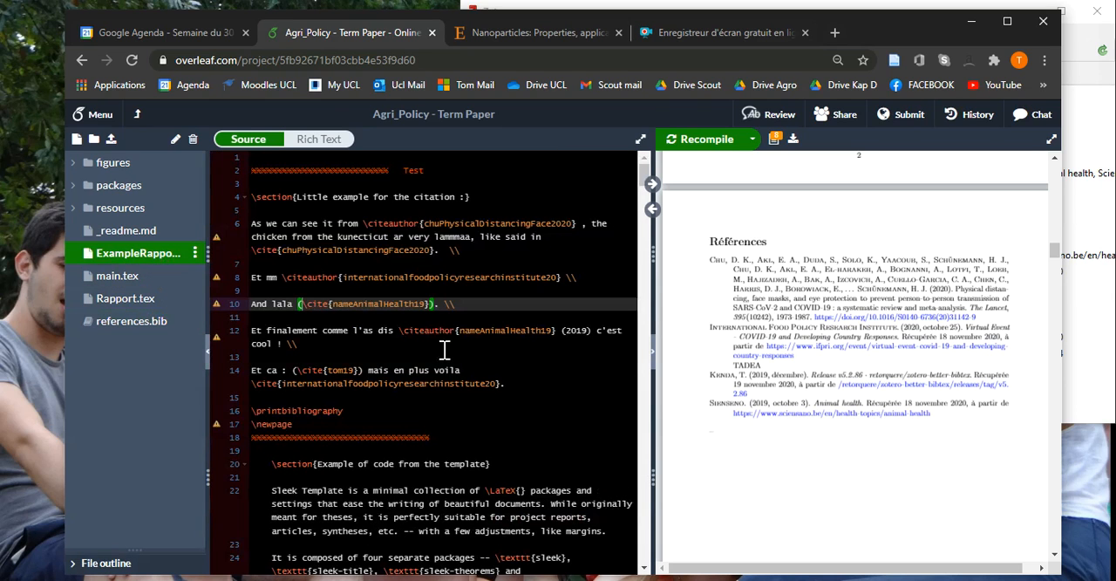
pyautogui.moveTo(329, 306); pyautogui.dragTo(301, 307)
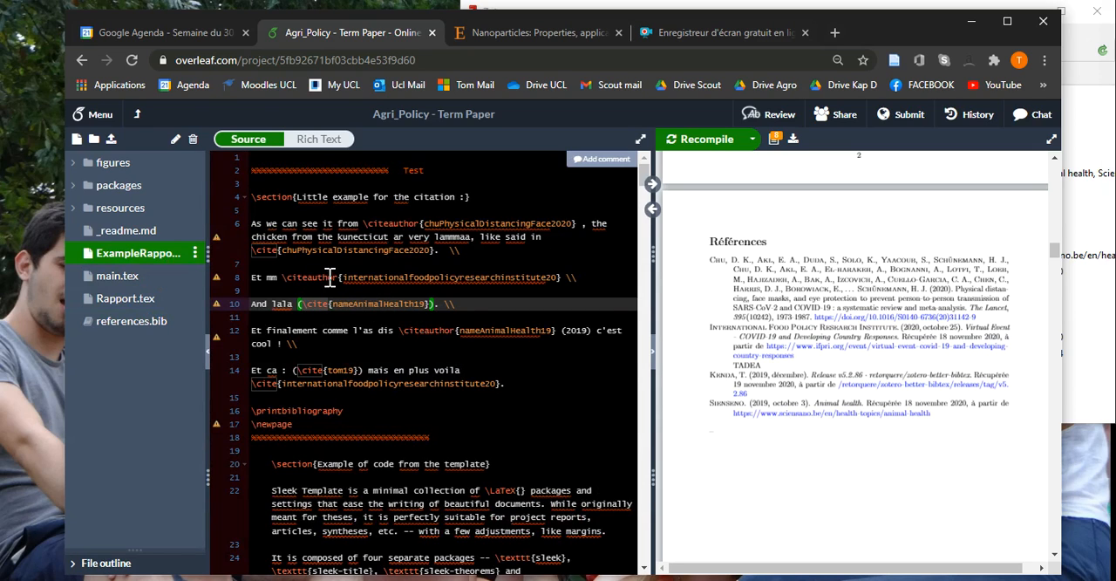
pyautogui.moveTo(336, 277); pyautogui.dragTo(282, 284)
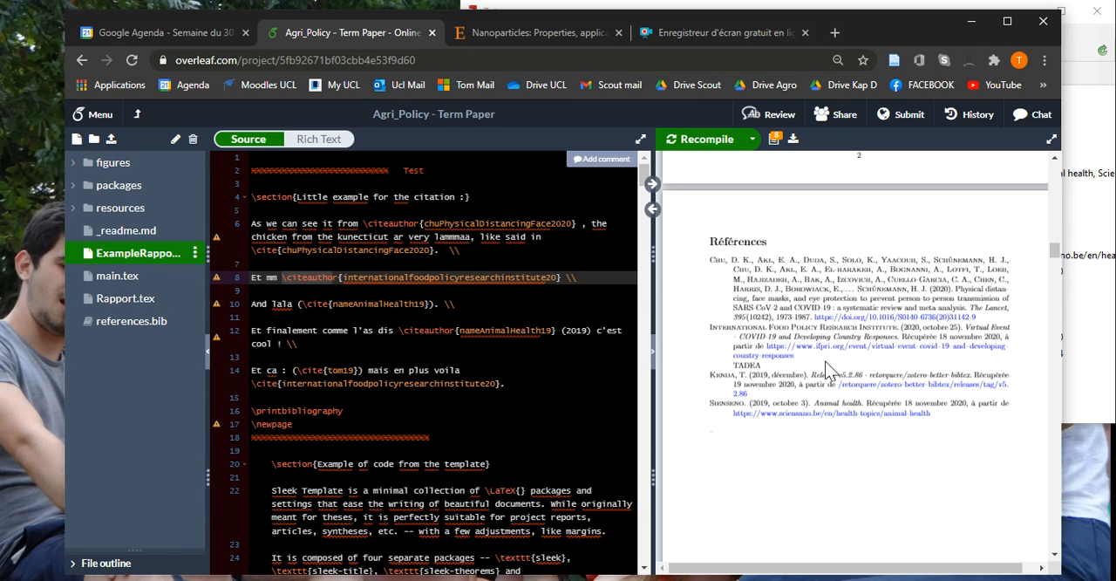
pyautogui.scroll(2, 807, 362)
pyautogui.scroll(3, 878, 434)
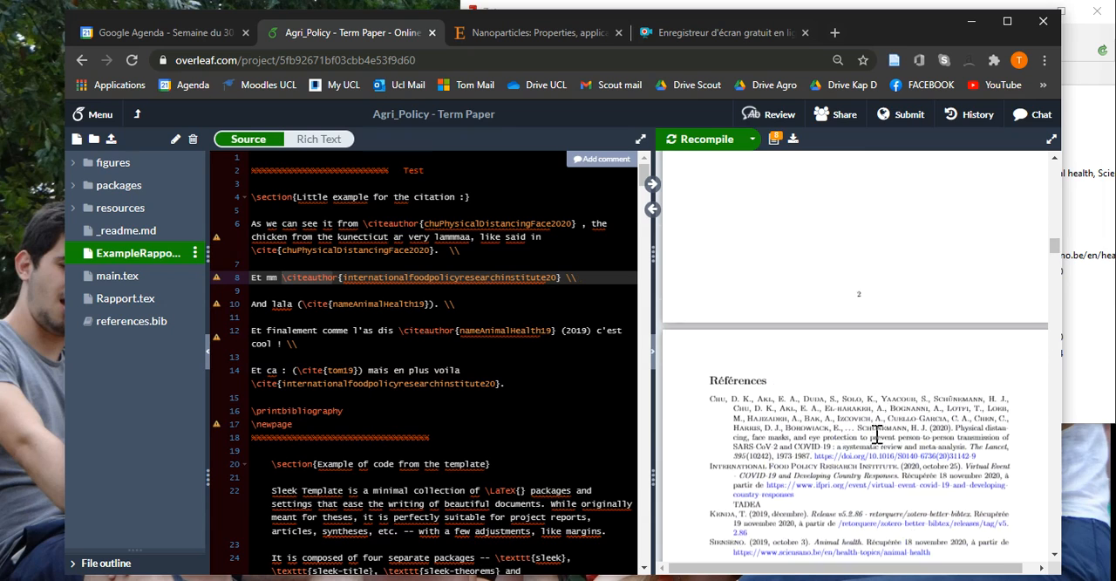